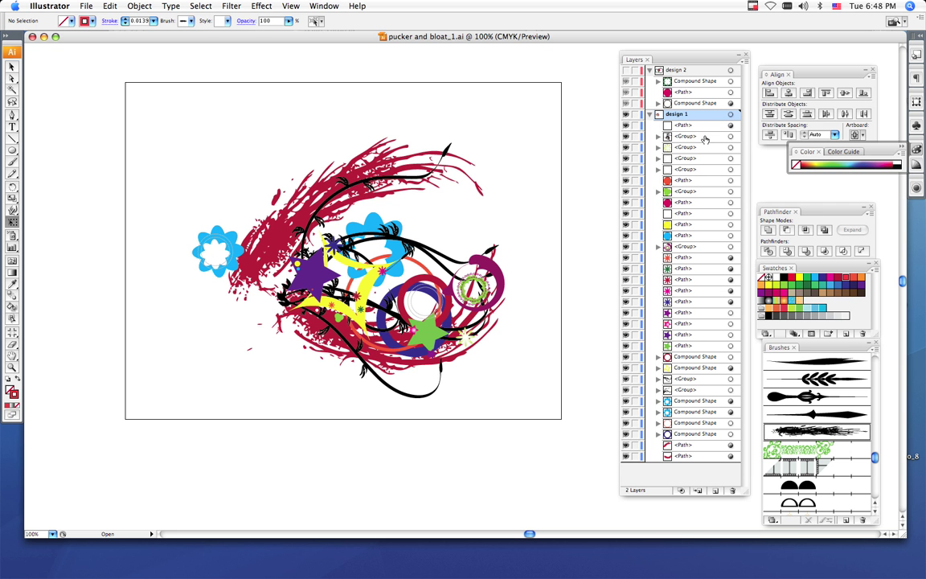
- Restore the snowboarder trace so it appears over the left of the swirl design
{"action": "key", "text": "super+alt+3"}
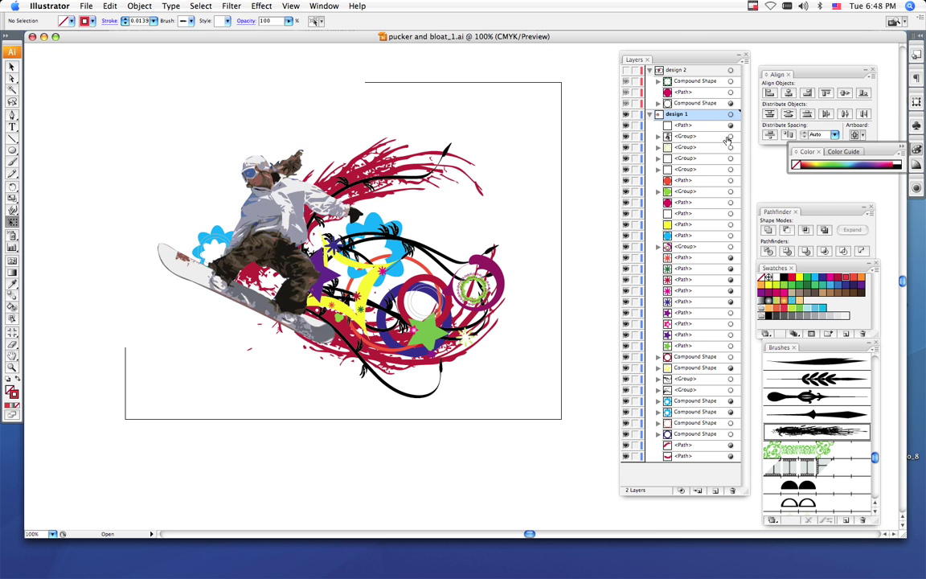
- Move the snowboarder group up and left, off the colorful design
{"action": "left_click", "coordinate": [711, 137]}
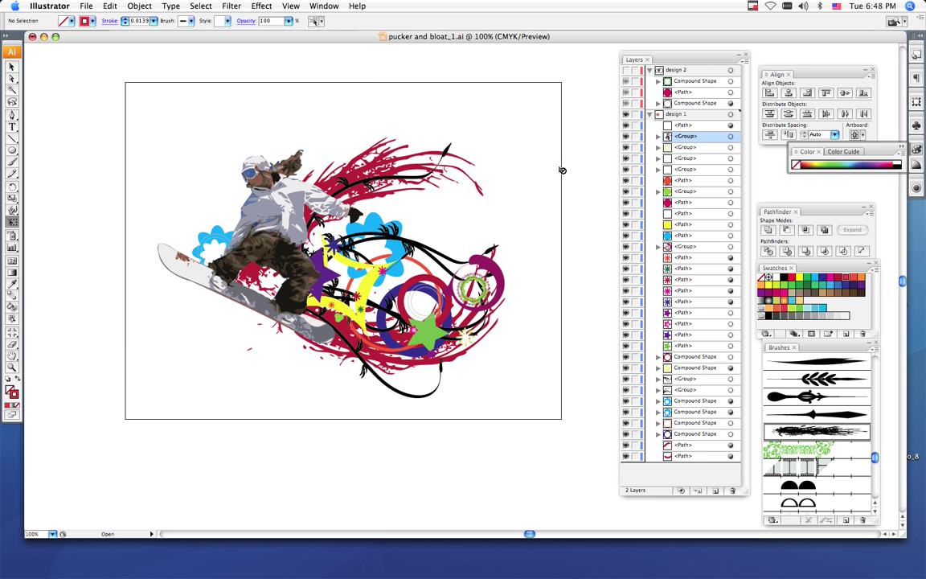
{"action": "left_click", "coordinate": [11, 65]}
{"action": "left_click_drag", "start_coordinate": [258, 210], "coordinate": [155, 149]}
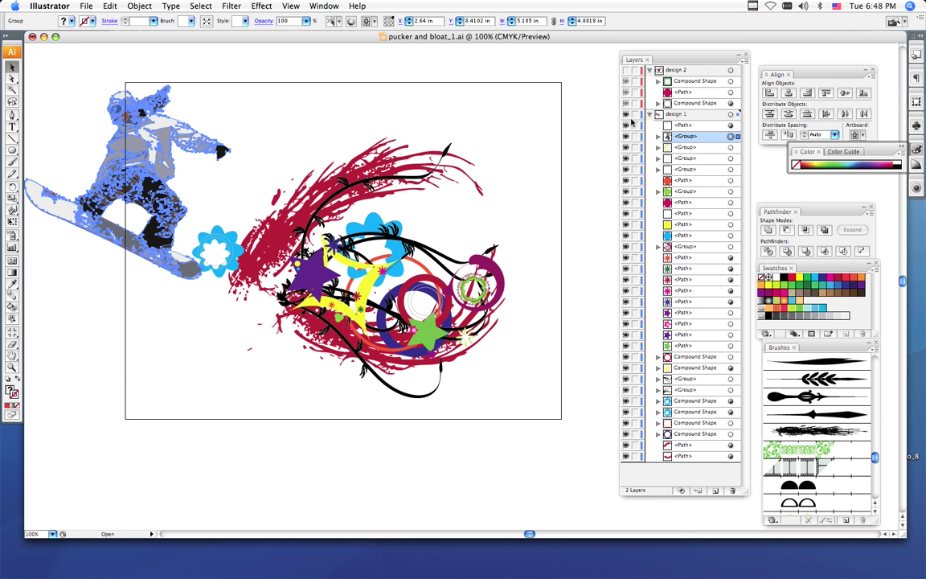
- Select all the colorful pucker-and-bloat shapes, excluding the snowboarder, and group them
{"action": "left_click", "coordinate": [696, 149]}
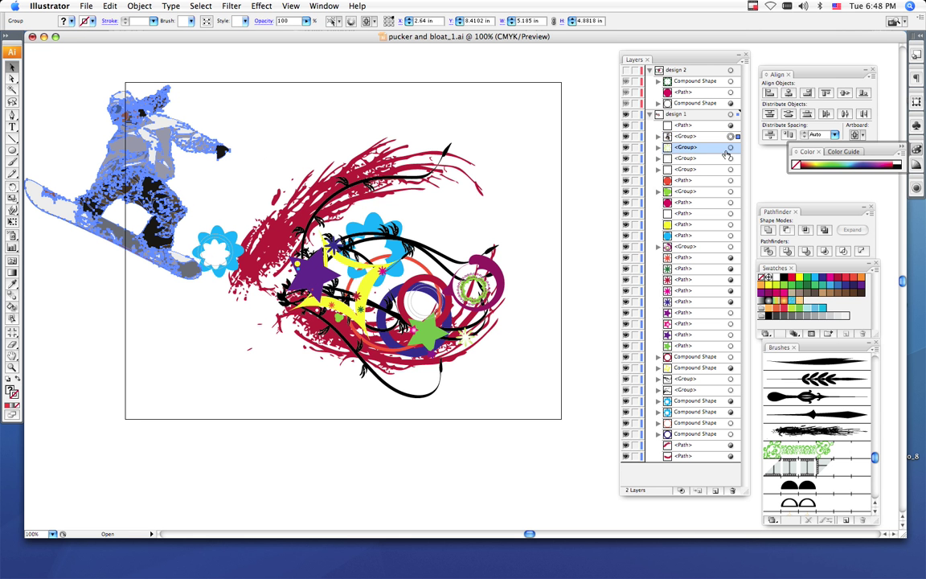
{"action": "left_click", "coordinate": [730, 180]}
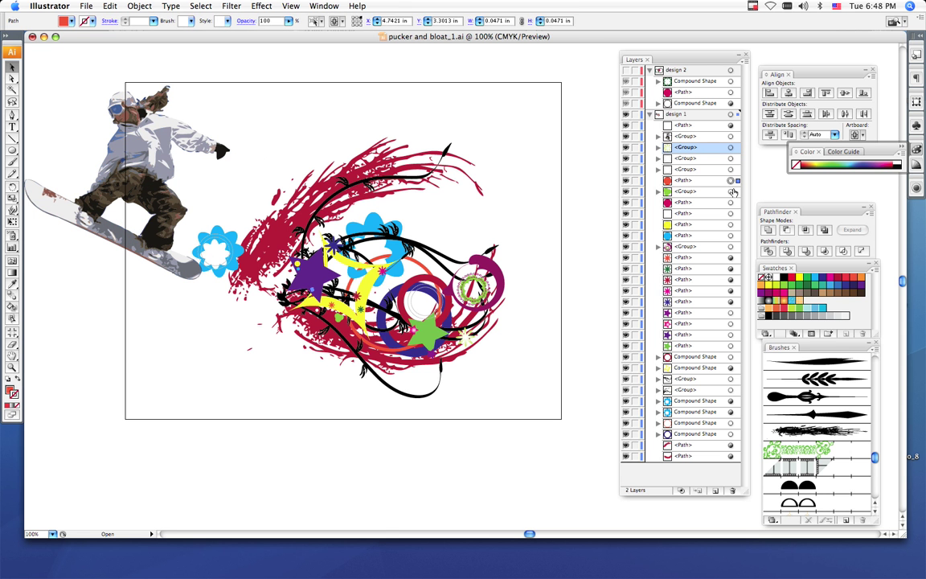
{"action": "left_click", "coordinate": [730, 191]}
{"action": "left_click", "coordinate": [731, 203]}
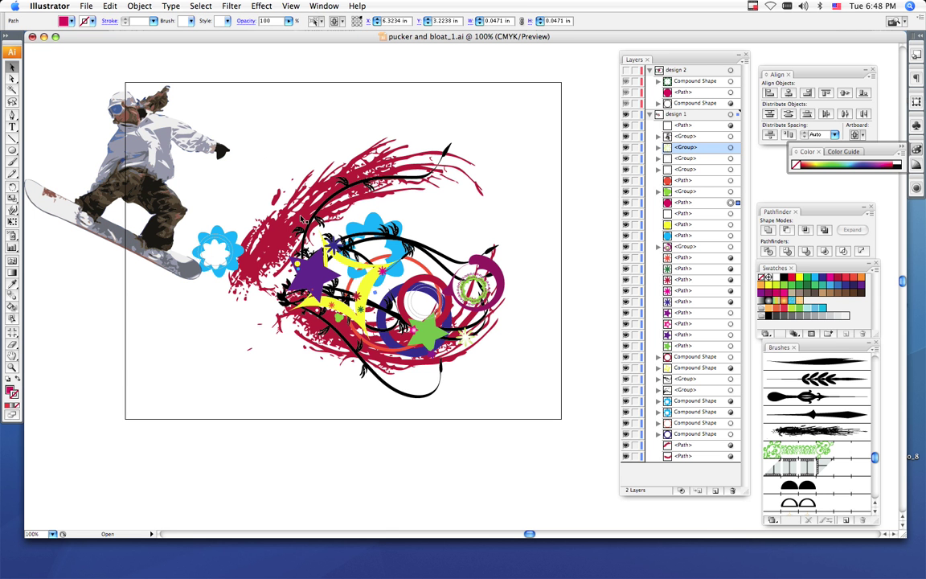
{"action": "left_click_drag", "start_coordinate": [474, 120], "coordinate": [183, 410]}
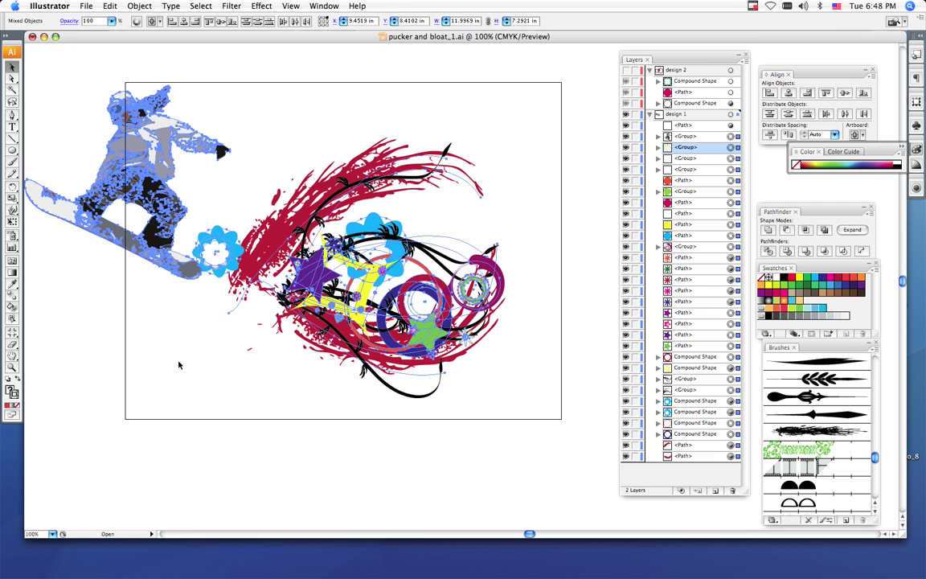
{"action": "left_click", "coordinate": [161, 225], "text": "shift"}
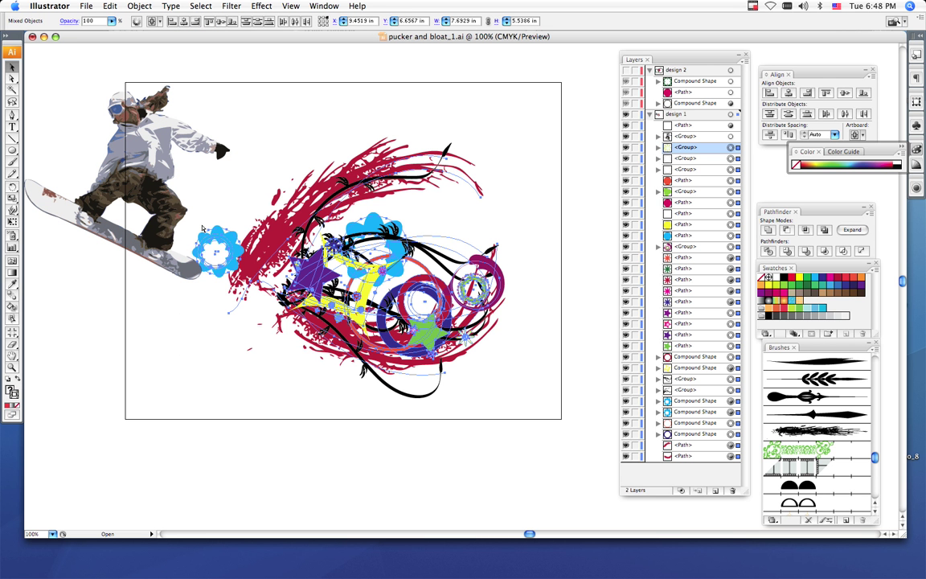
{"action": "key", "text": "super+g"}
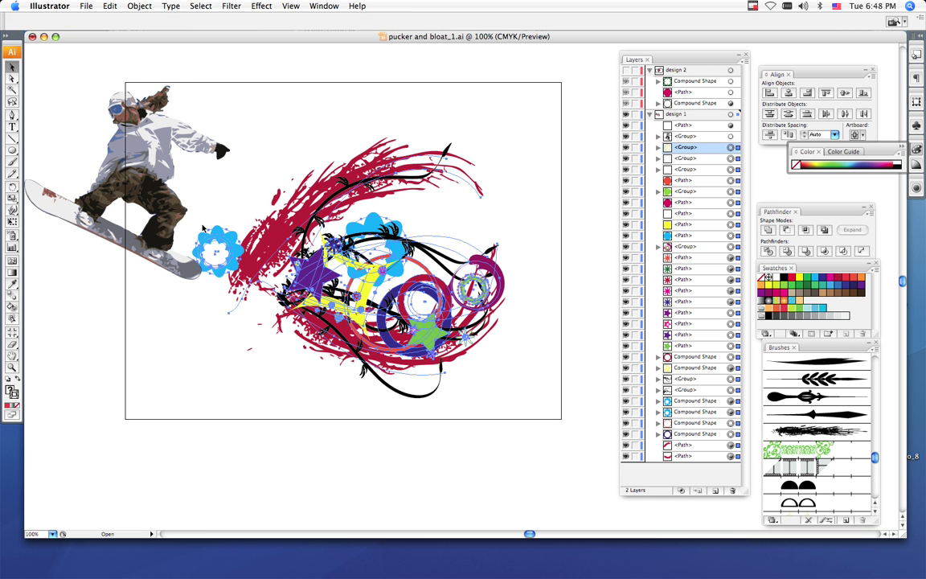
- Move the grouped design to the right, then restore it to its original position
{"action": "left_click", "coordinate": [262, 205]}
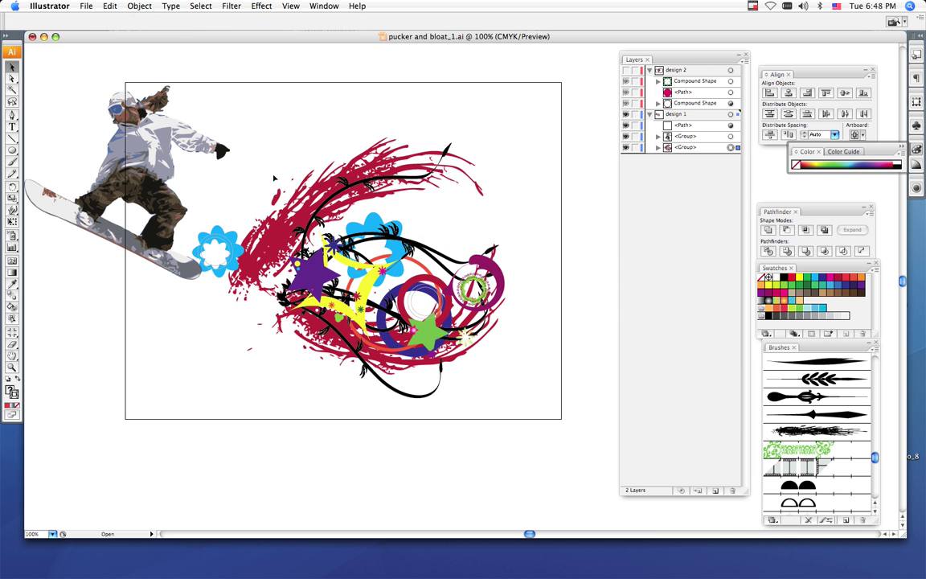
{"action": "left_click", "coordinate": [244, 215]}
{"action": "left_click_drag", "start_coordinate": [288, 211], "coordinate": [328, 268]}
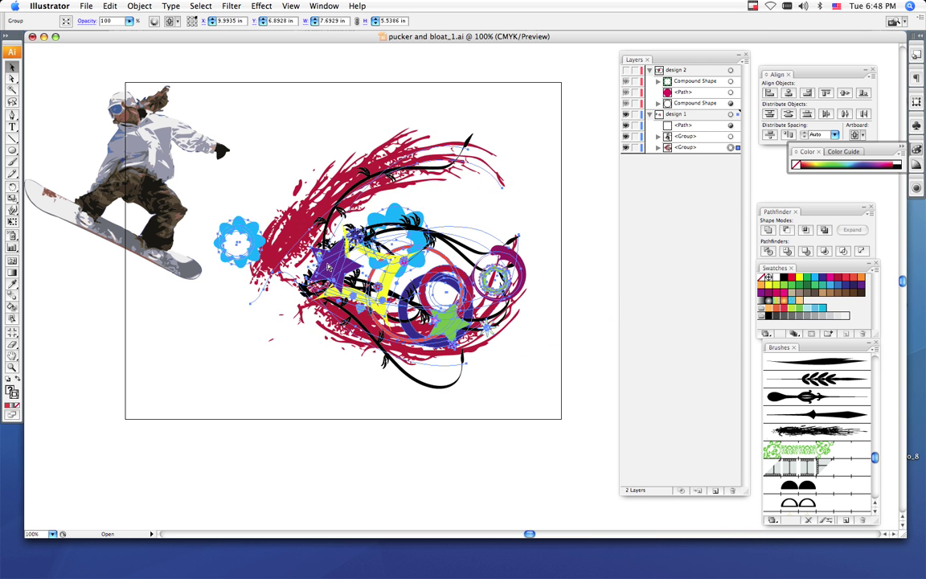
{"action": "key", "text": "super+c"}
{"action": "key", "text": "super+v"}
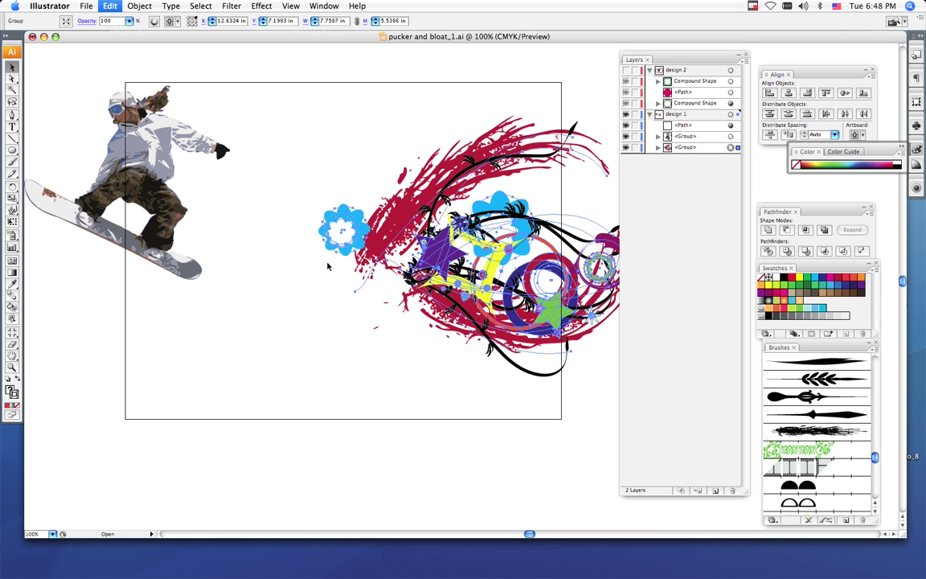
{"action": "key", "text": "super+v"}
- Place the snowboarder over the left edge of the grouped swirls, nudged slightly up and left
{"action": "left_click", "coordinate": [343, 113]}
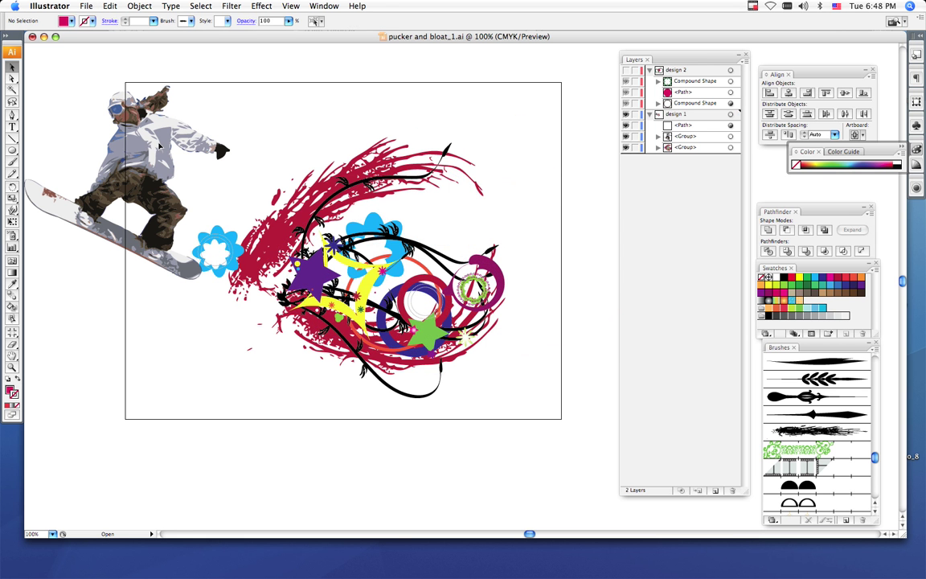
{"action": "left_click", "coordinate": [171, 150]}
{"action": "left_click_drag", "start_coordinate": [171, 150], "coordinate": [265, 211]}
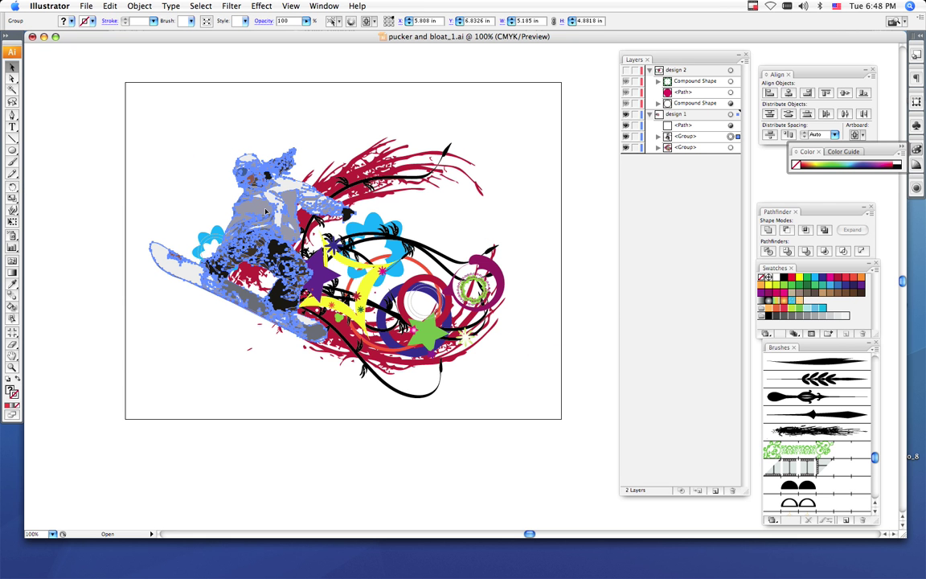
{"action": "key", "text": "Up"}
{"action": "key", "text": "Up"}
{"action": "key", "text": "Up"}
{"action": "key", "text": "Up"}
{"action": "key", "text": "Up"}
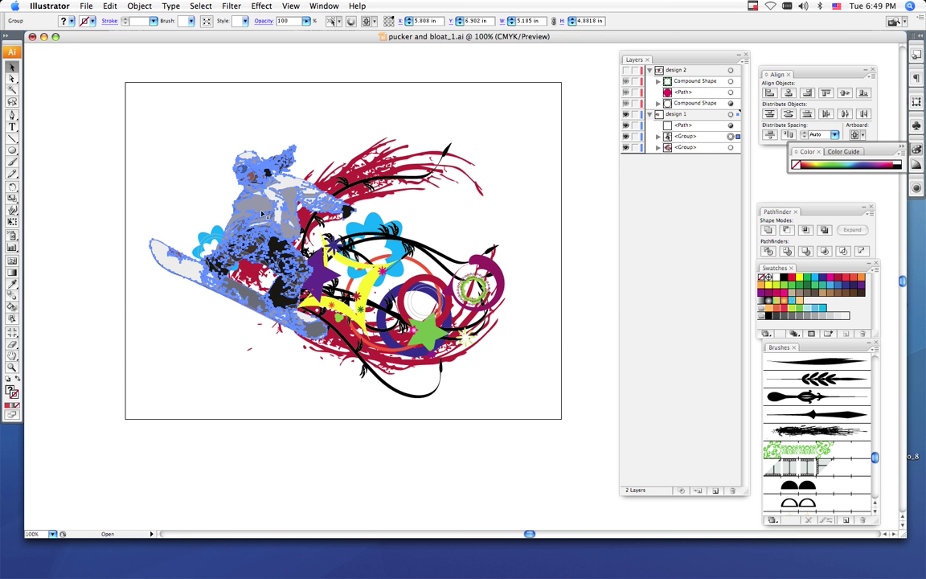
{"action": "key", "text": "Left"}
{"action": "key", "text": "Left"}
{"action": "key", "text": "Left"}
{"action": "key", "text": "Left"}
{"action": "key", "text": "Left"}
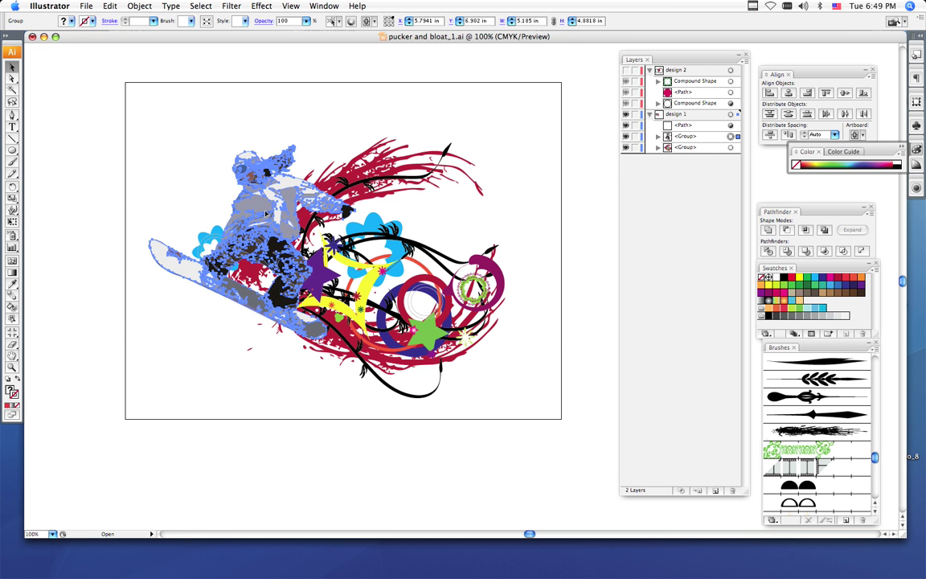
{"action": "key", "text": "Left"}
{"action": "key", "text": "Left"}
{"action": "key", "text": "Left"}
{"action": "key", "text": "Left"}
{"action": "key", "text": "Left"}
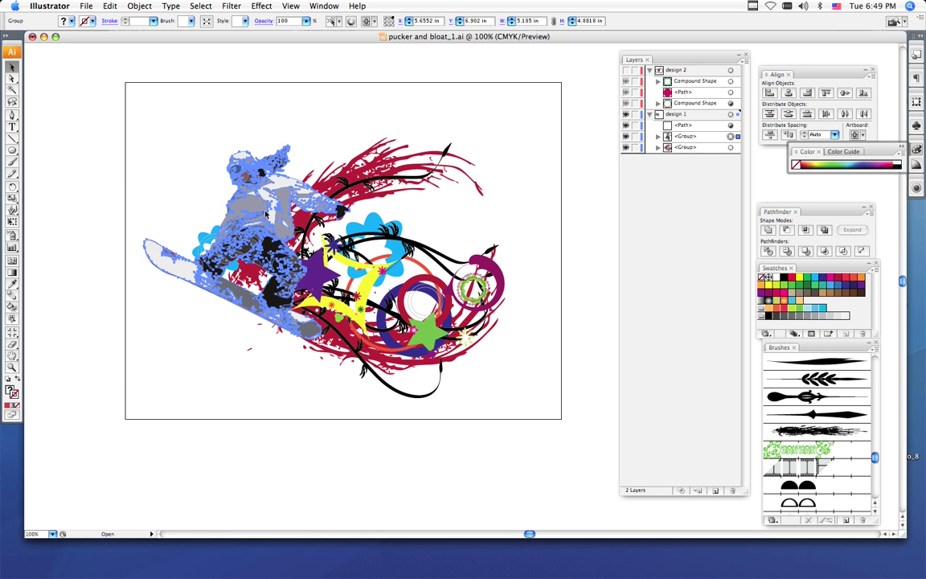
{"action": "left_click", "coordinate": [179, 201]}
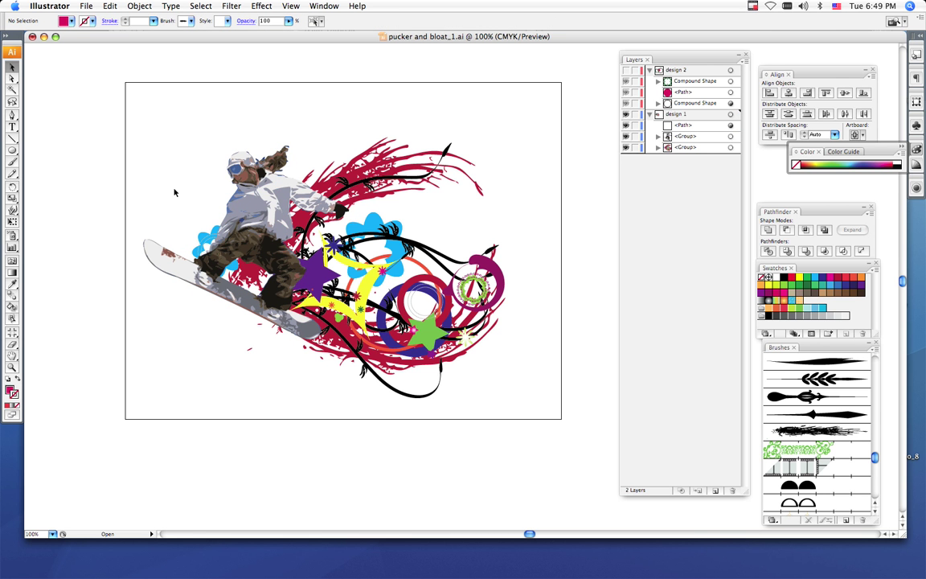
- Save the artwork, then bring up the File > Export dialog
{"action": "left_click", "coordinate": [86, 7]}
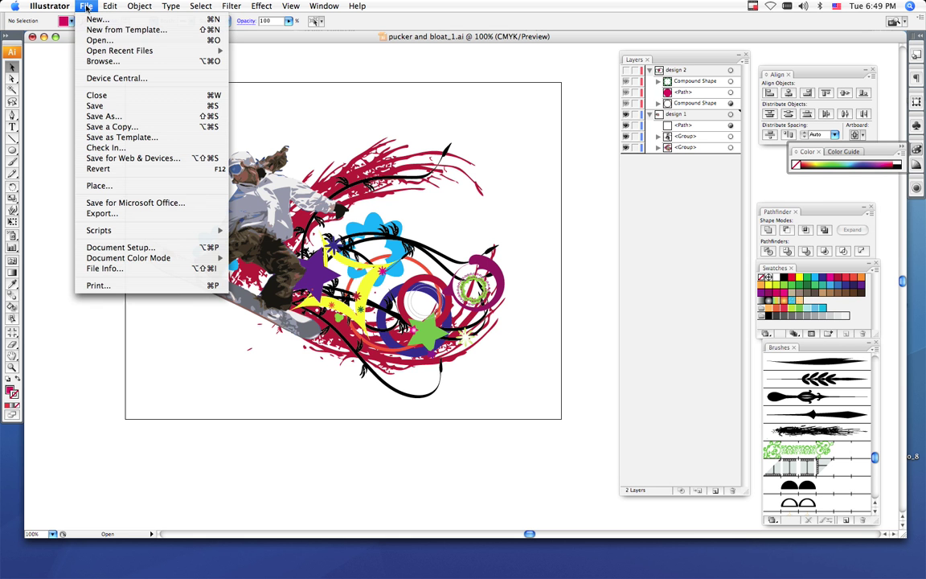
{"action": "left_click", "coordinate": [114, 106]}
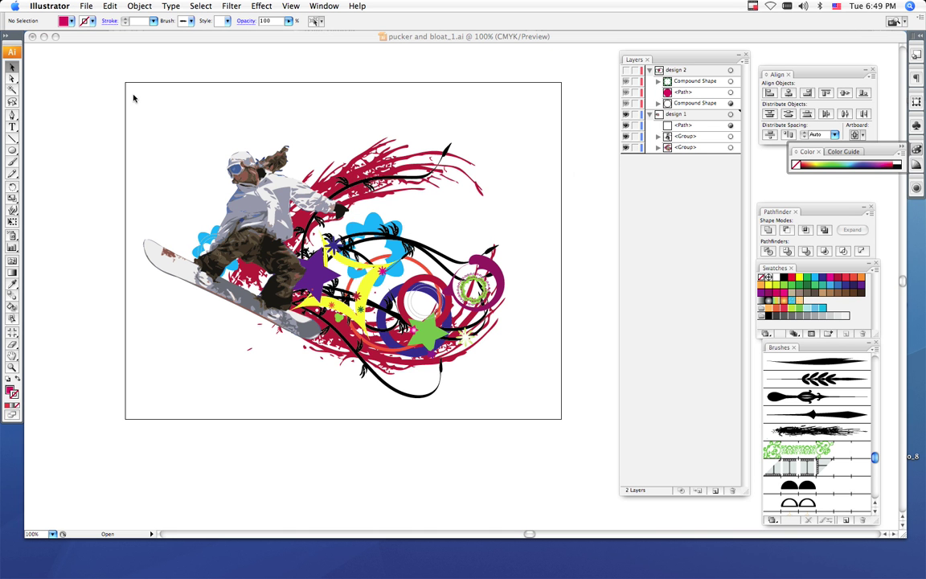
{"action": "left_click", "coordinate": [86, 7]}
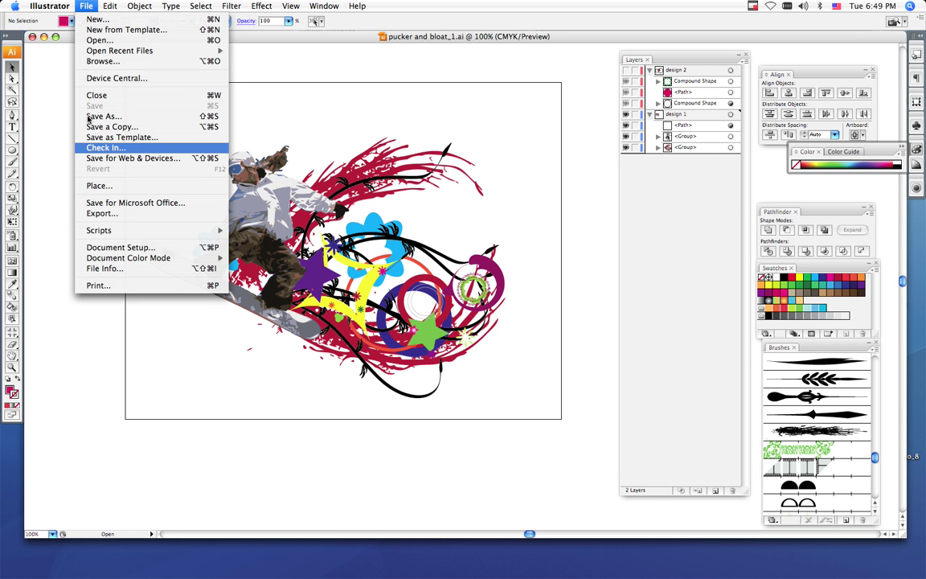
{"action": "left_click", "coordinate": [119, 214]}
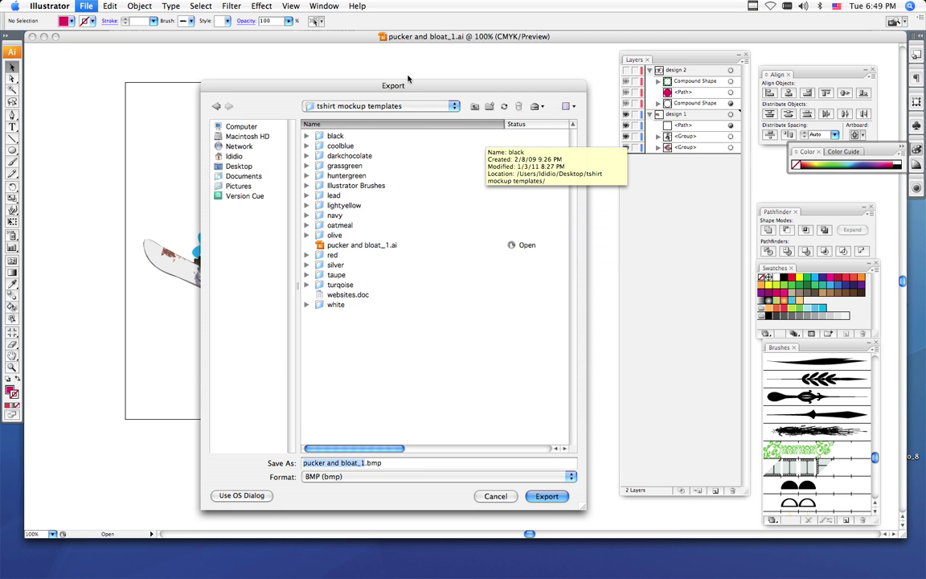
- Export the artwork to the Desktop with PNG as the format
{"action": "left_click_drag", "start_coordinate": [408, 78], "coordinate": [399, 49]}
{"action": "left_click", "coordinate": [386, 78]}
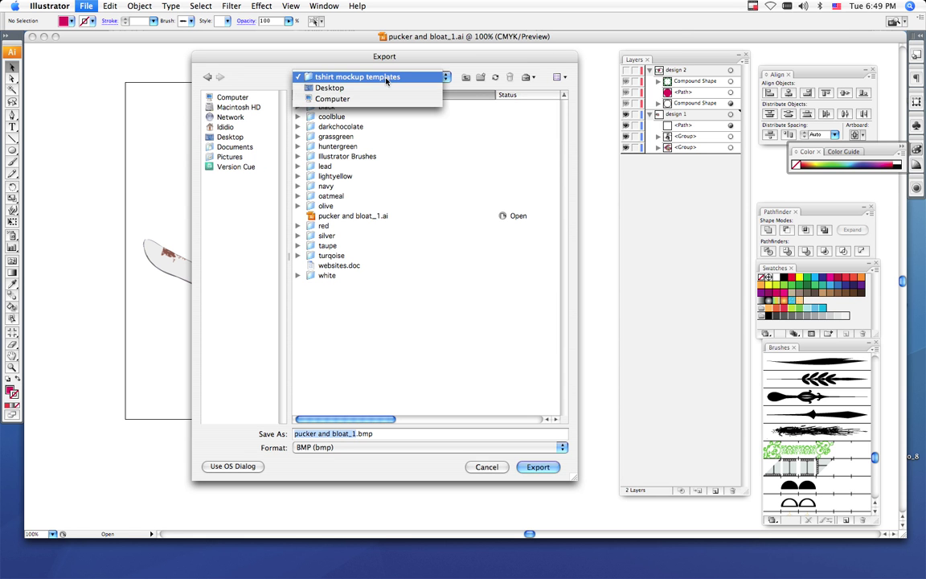
{"action": "left_click", "coordinate": [368, 89]}
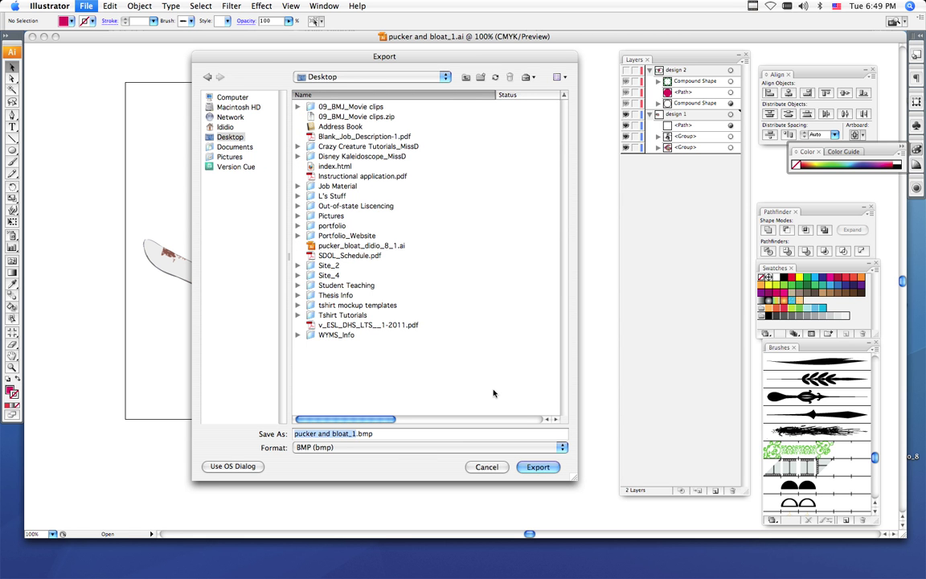
{"action": "left_click", "coordinate": [322, 450]}
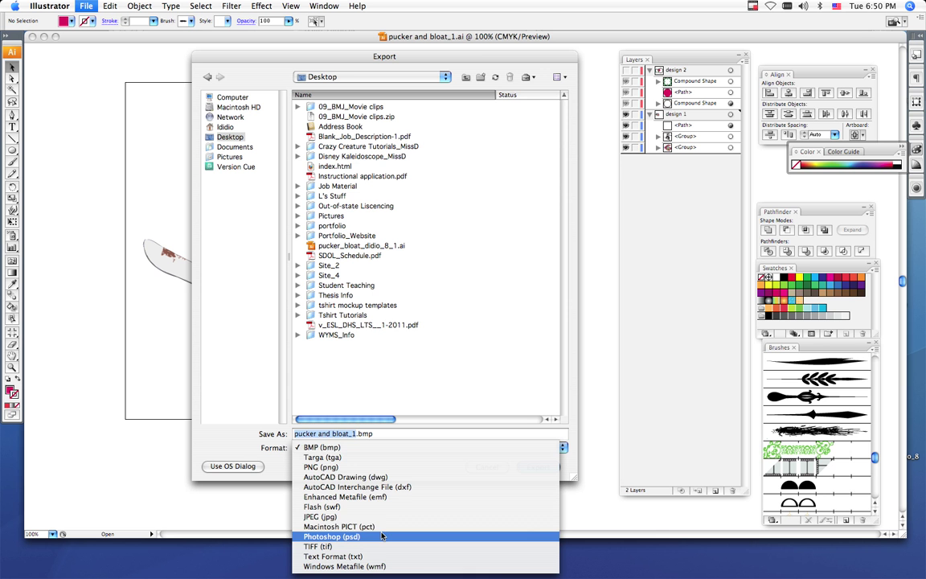
{"action": "left_click", "coordinate": [334, 468]}
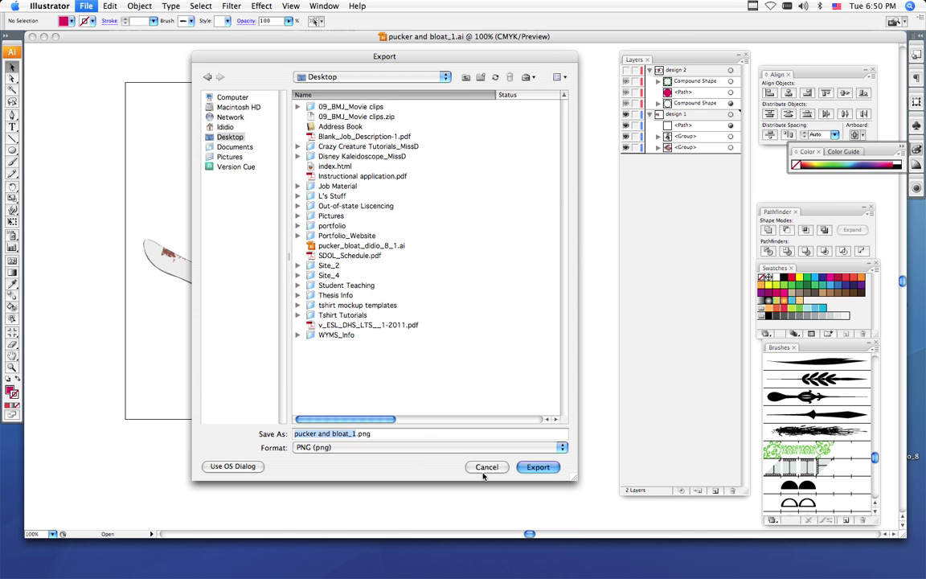
{"action": "left_click", "coordinate": [541, 470]}
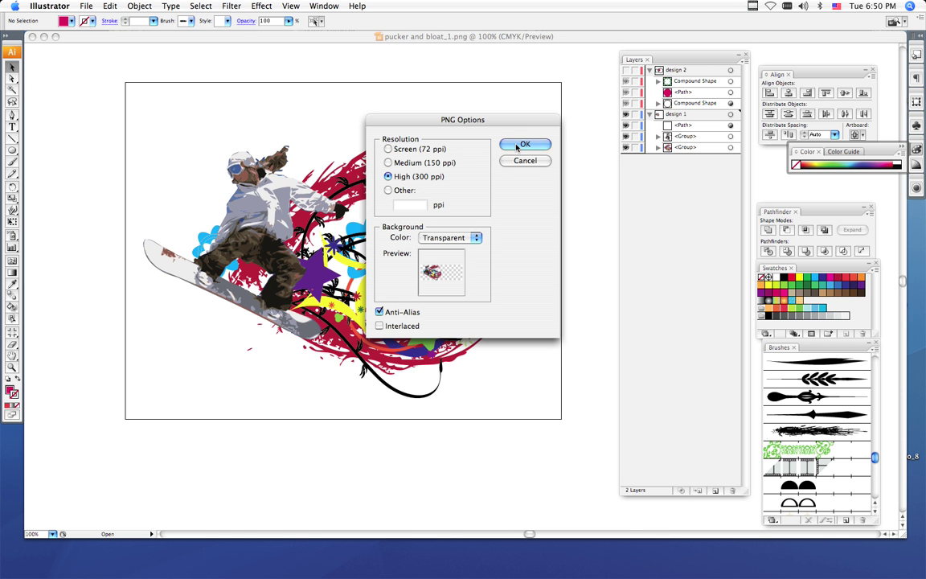
- Accept PNG Options at High (300 ppi) with a transparent background
{"action": "left_click", "coordinate": [517, 146]}
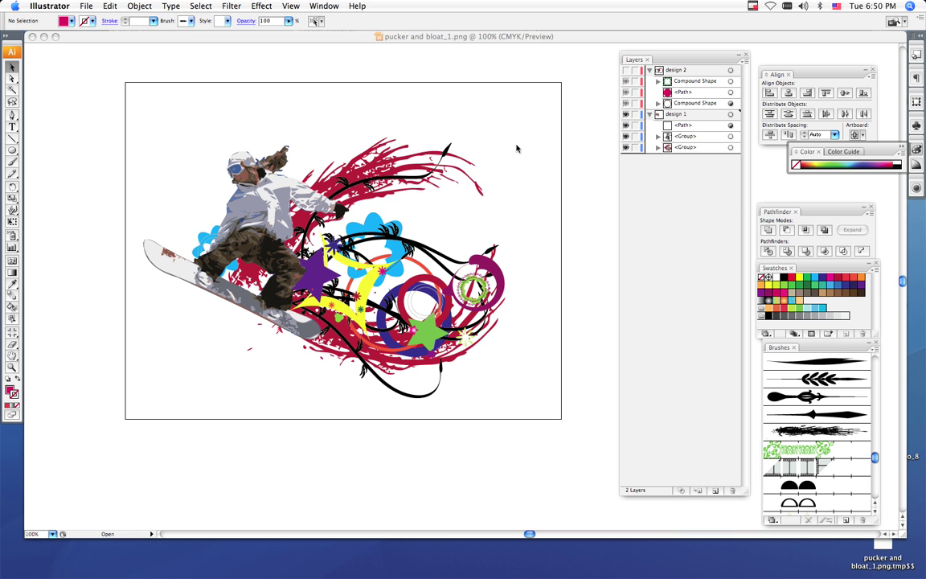